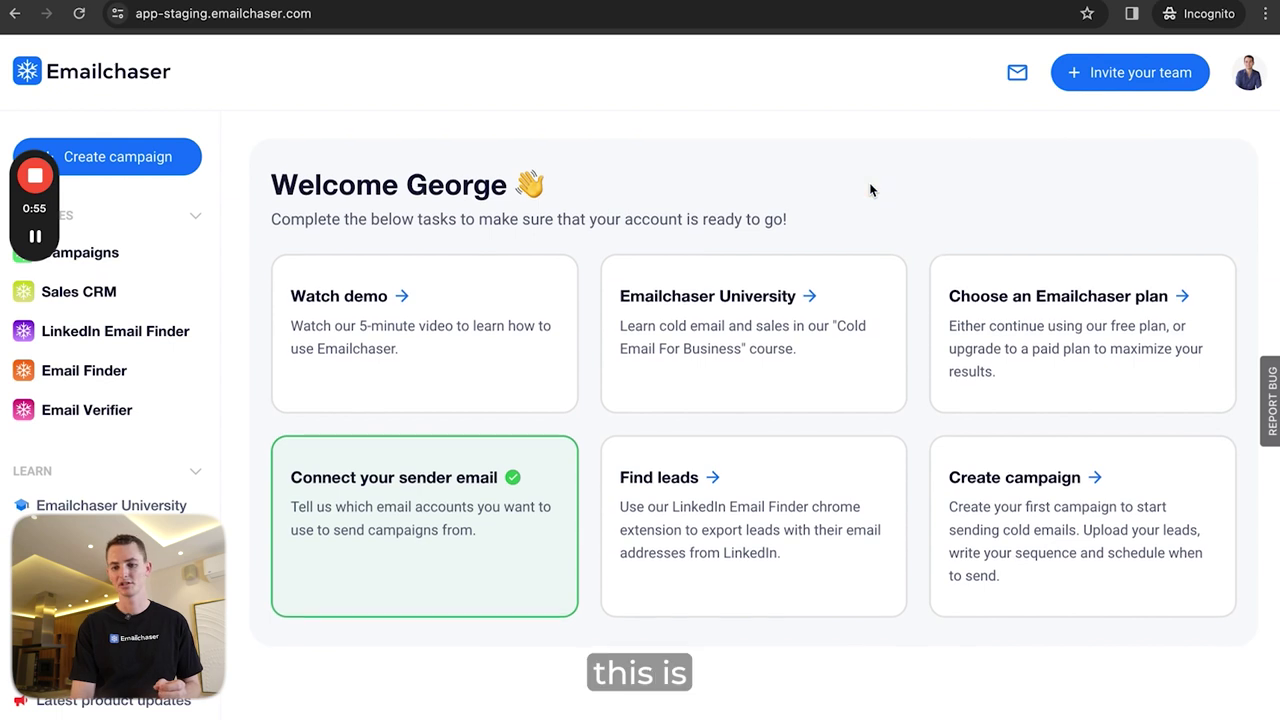
left_click(1262, 76)
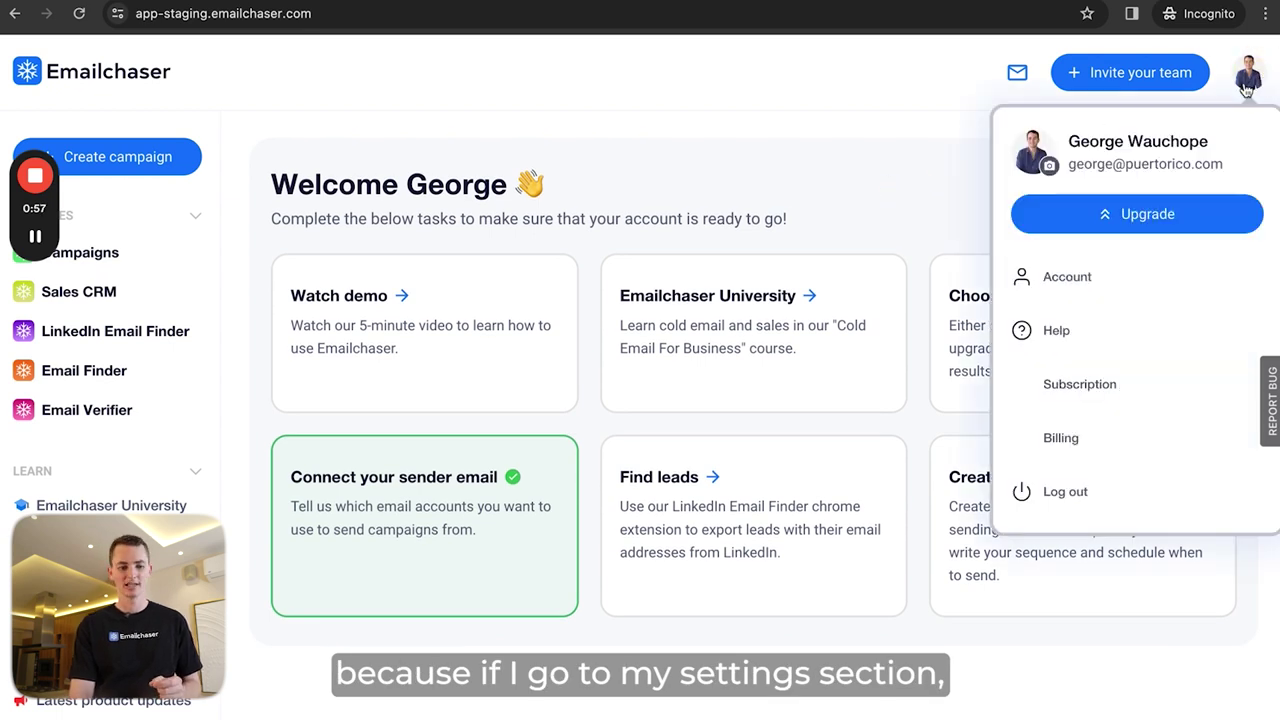
left_click(1088, 284)
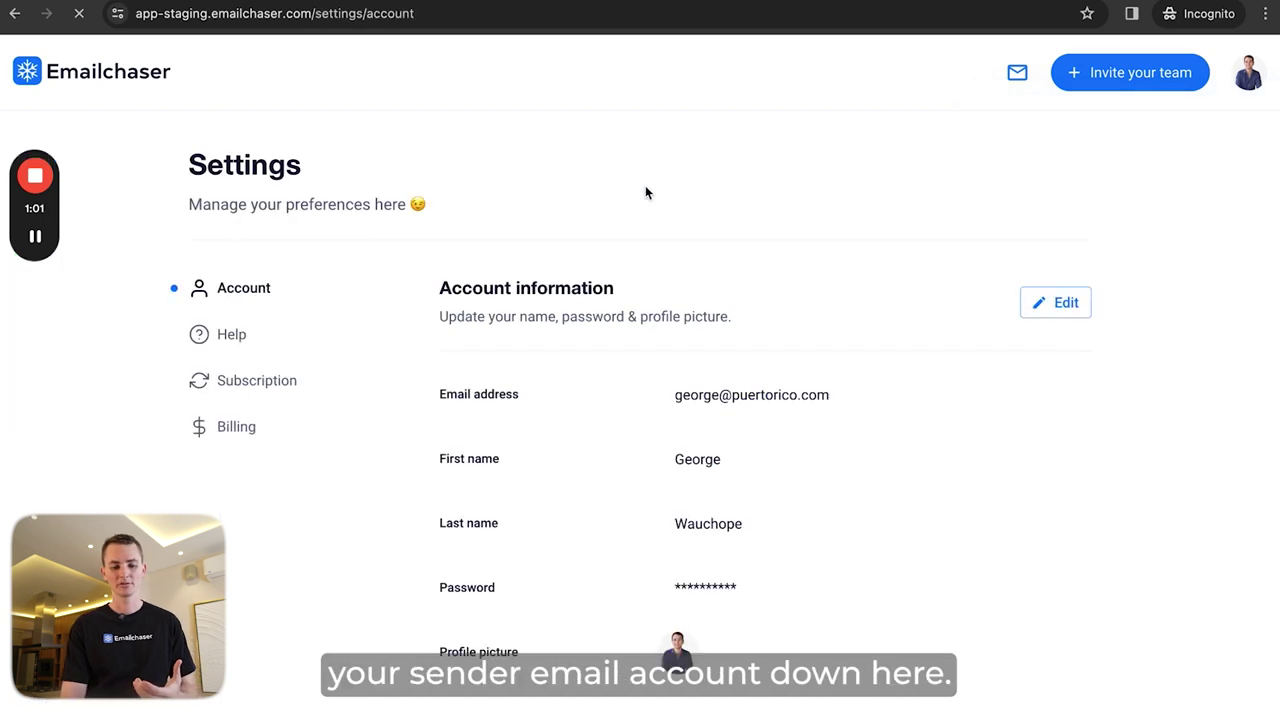
scroll(645, 185, "down", 4)
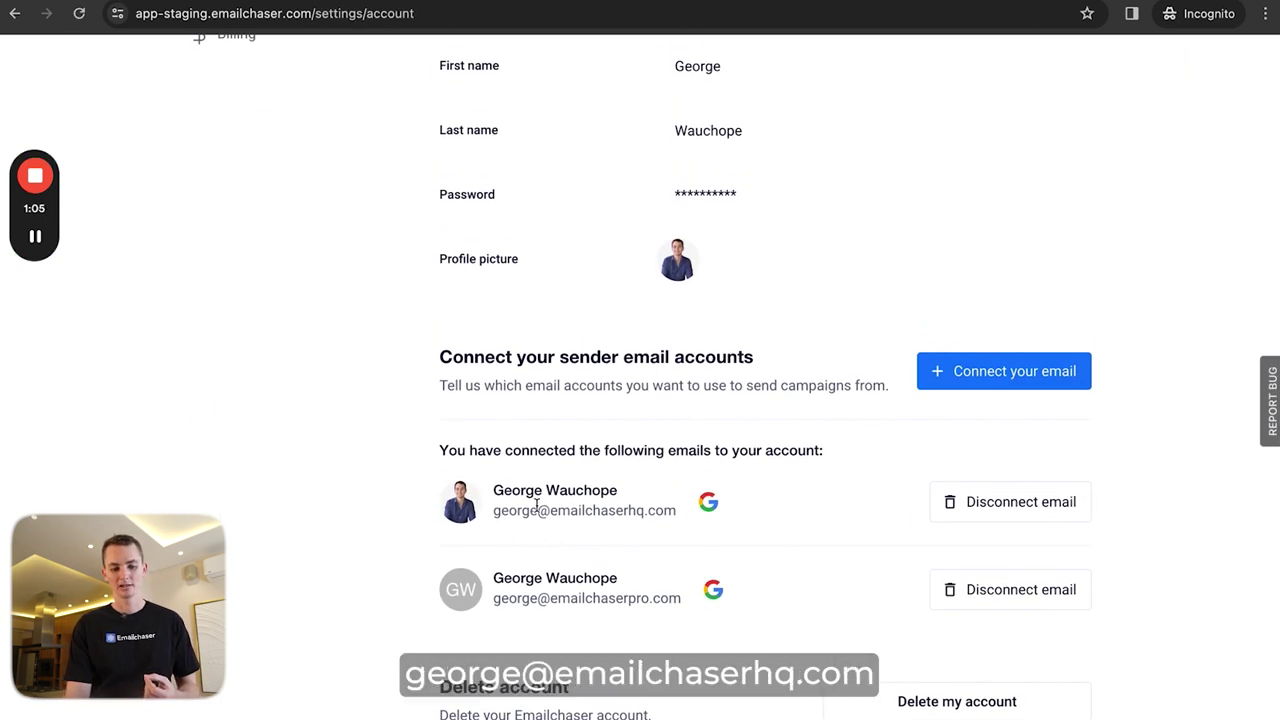
Step: Highlight the first and then the second connected sender address
left_click_drag(496, 512, 676, 510)
left_click(458, 503)
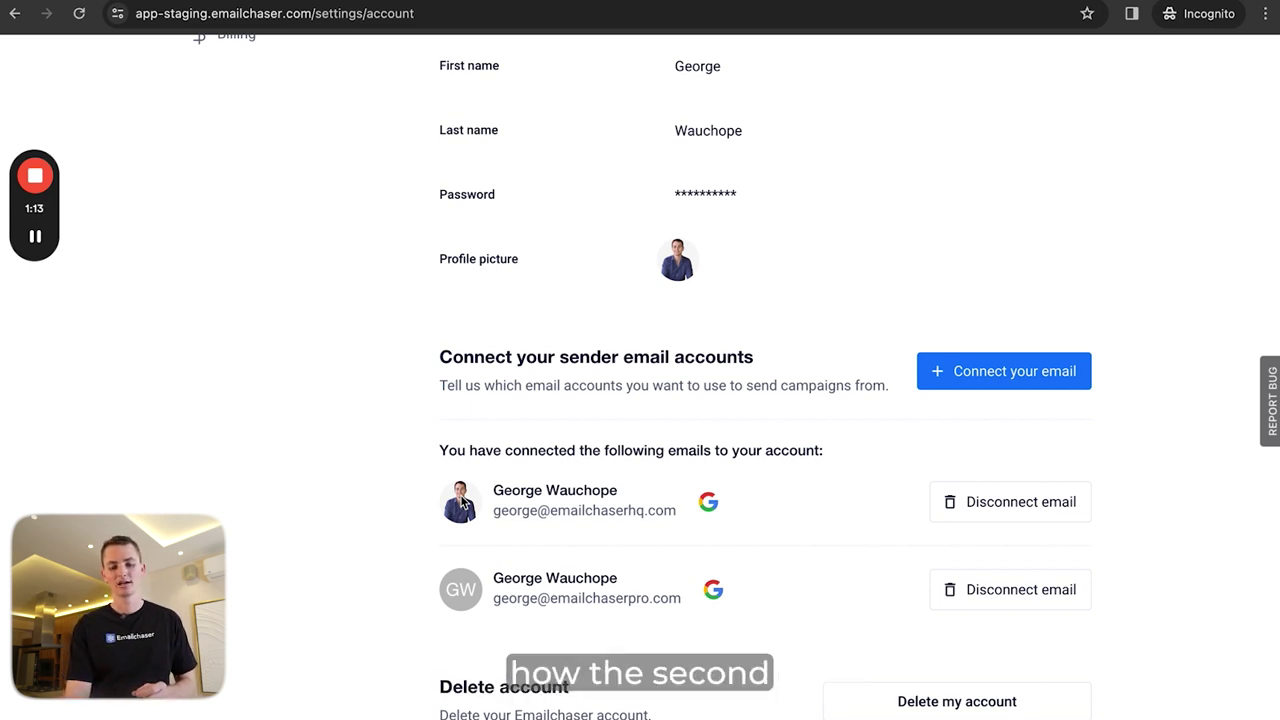
left_click_drag(494, 599, 679, 598)
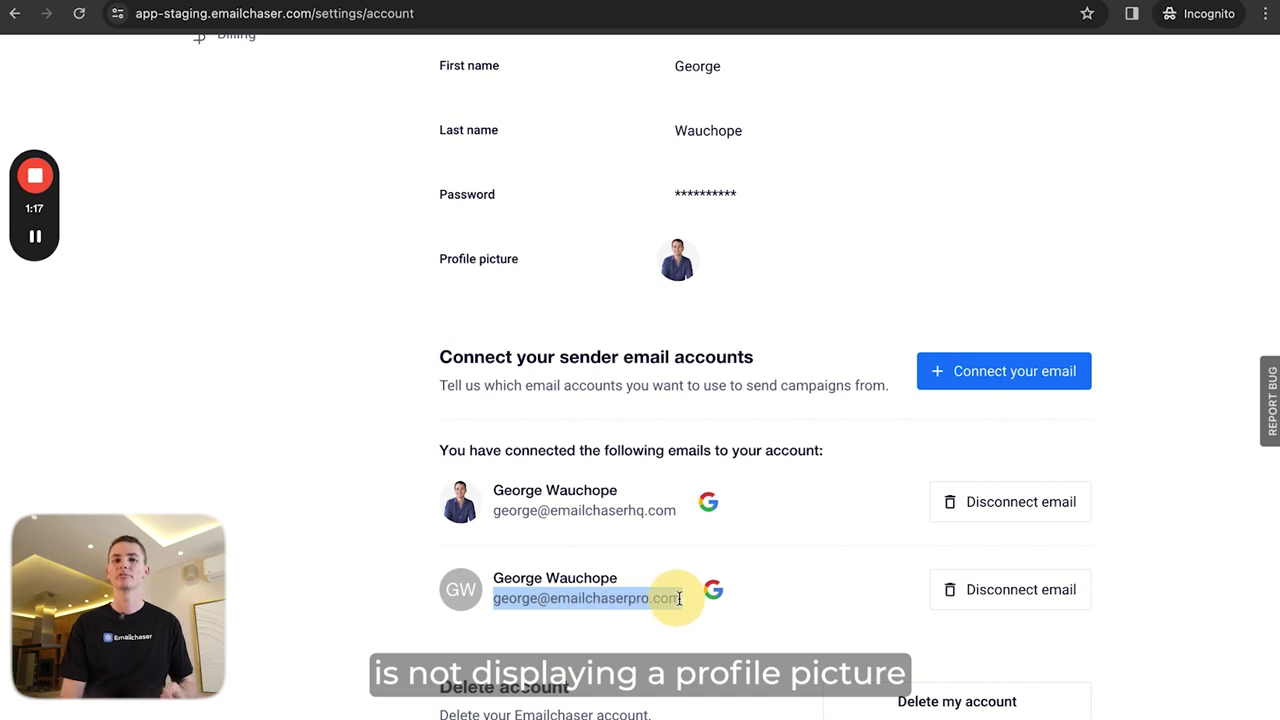
left_click(494, 597)
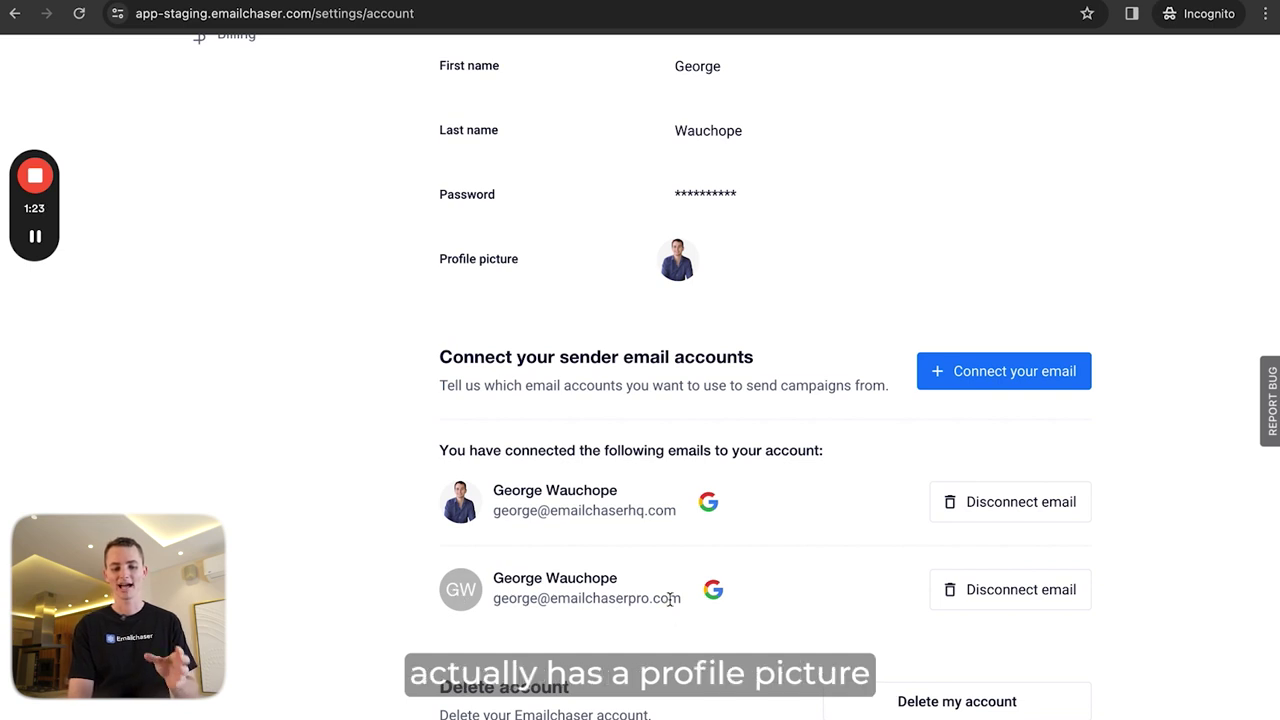
left_click_drag(669, 598, 521, 598)
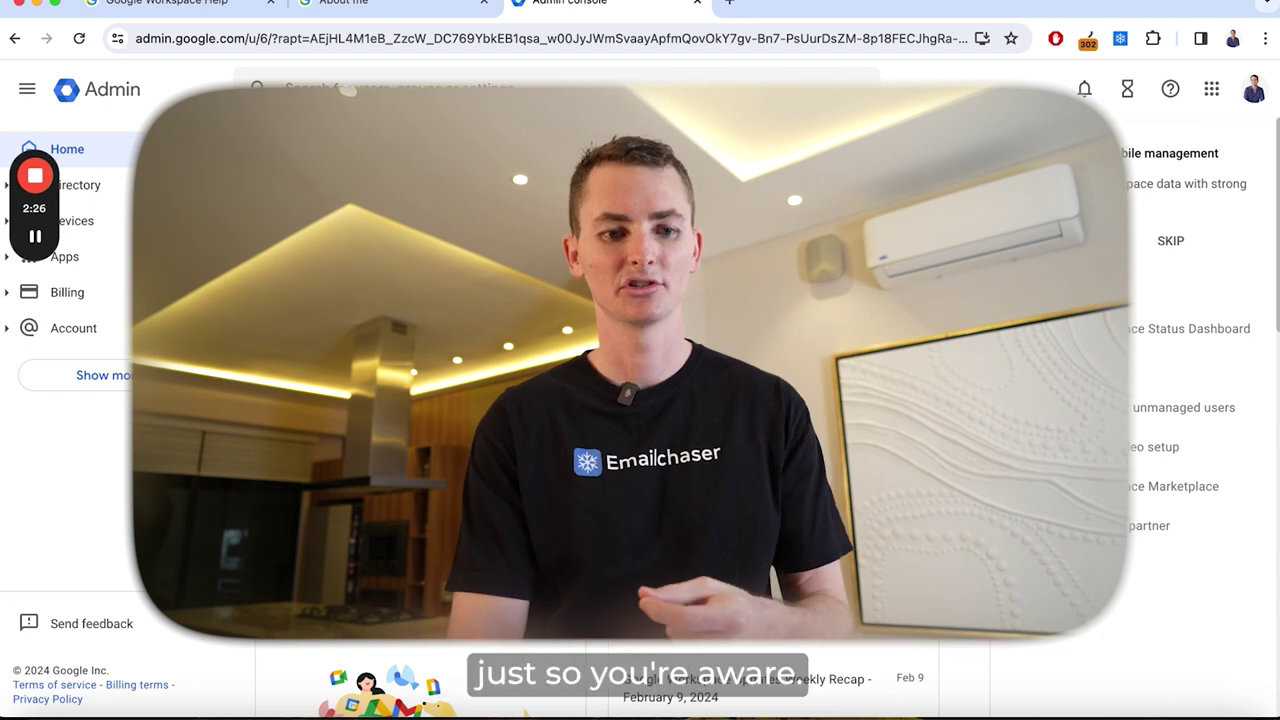
Step: Switch to the Workspace Help article 'Allow Directory users to change their profile and photo'
left_click(200, 5)
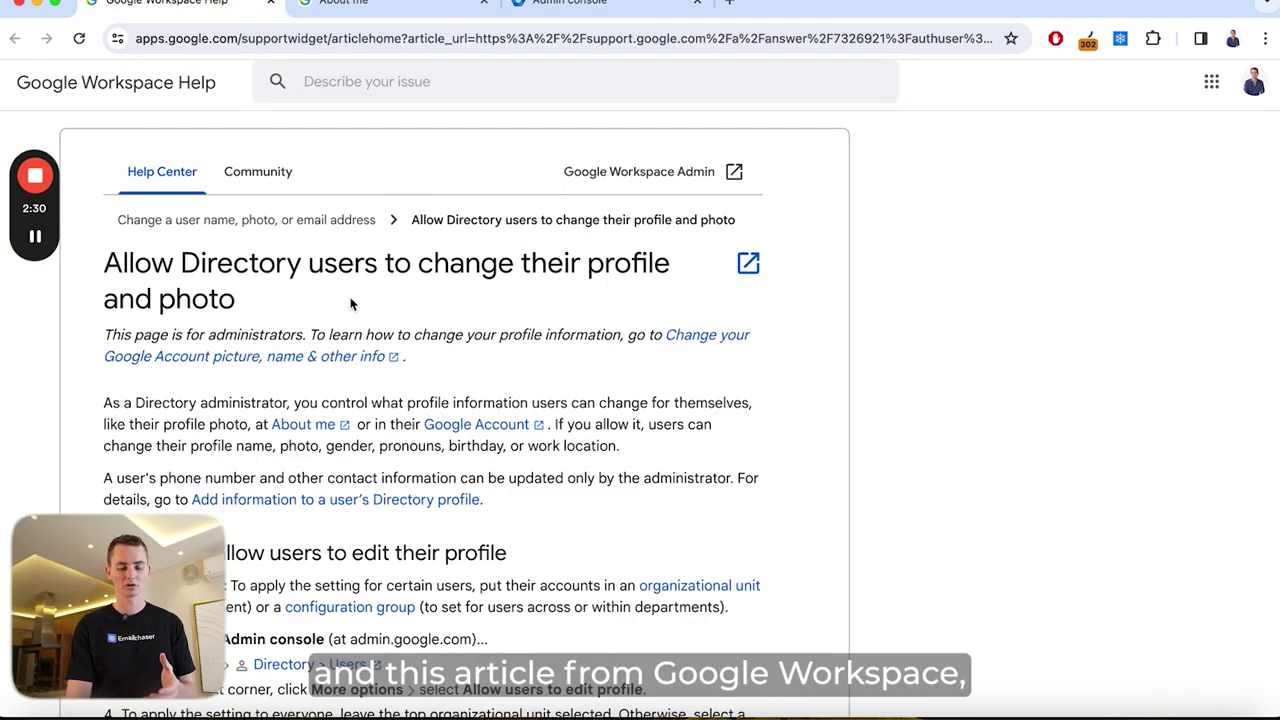
Step: Scroll the help article and select the numbered steps for allowing profile edits
scroll(350, 303, "down", 2)
scroll(350, 303, "down", 4)
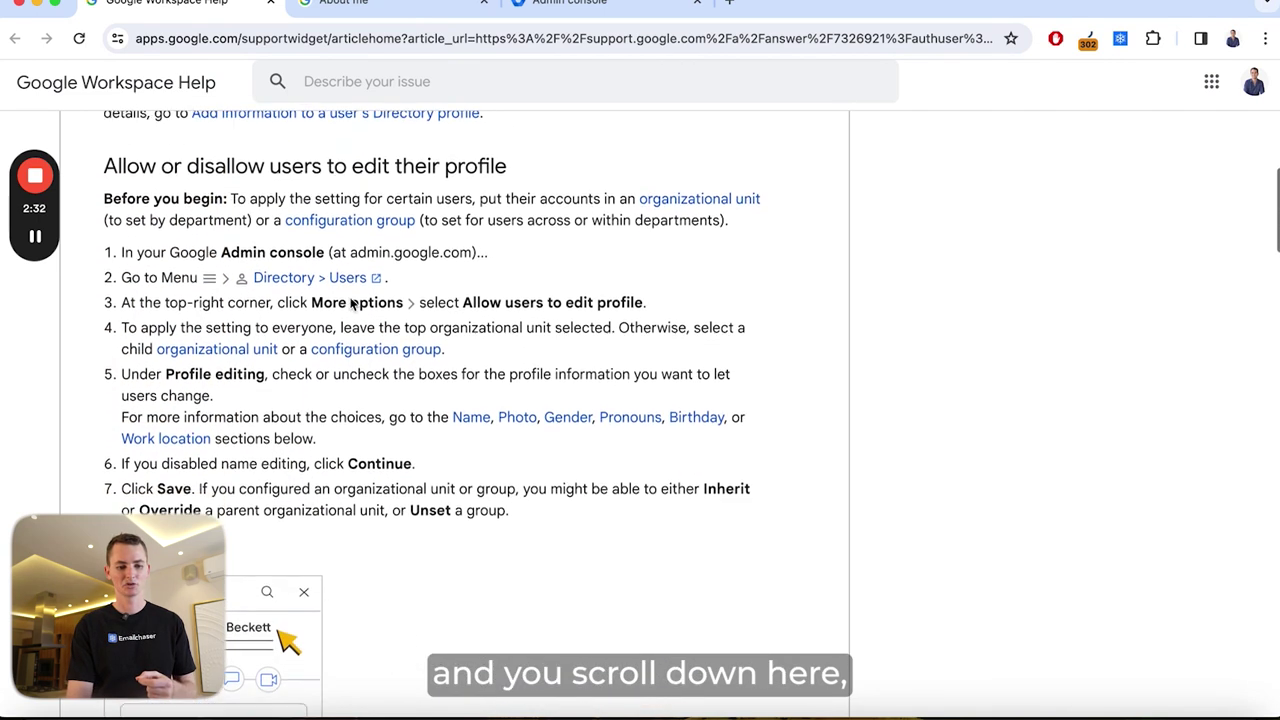
left_click_drag(107, 230, 405, 490)
left_click(557, 507)
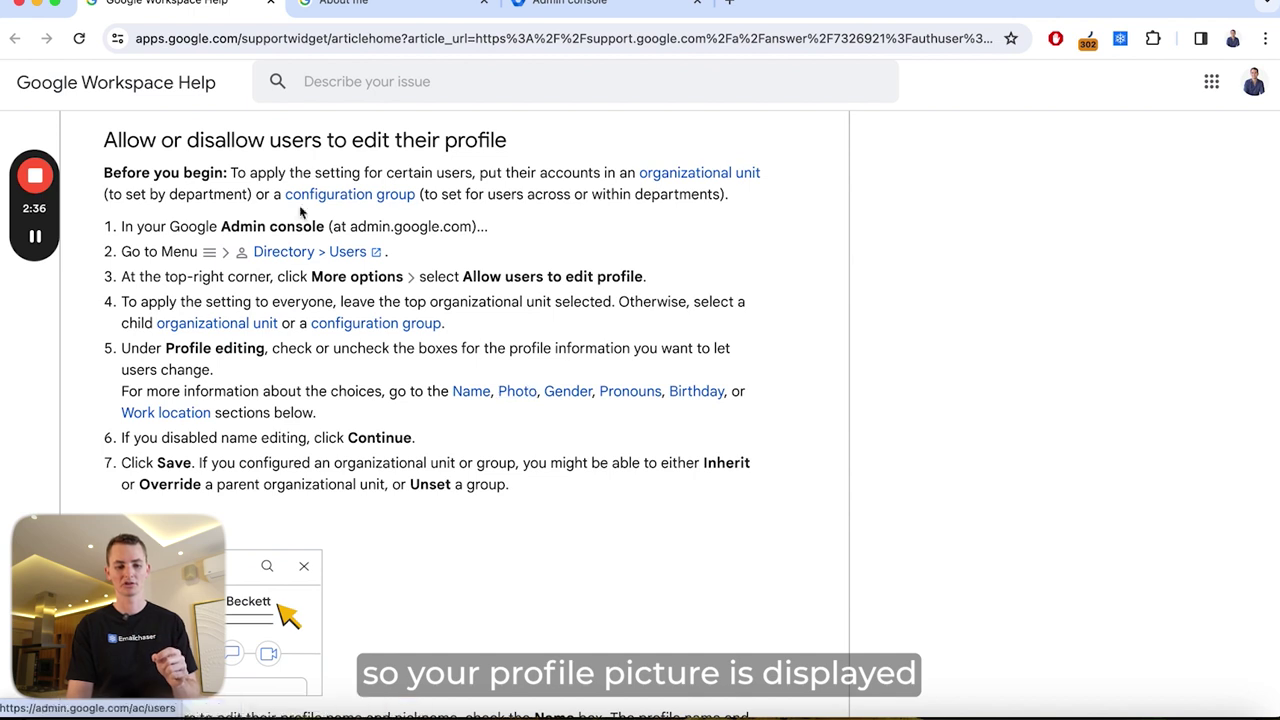
Step: Return to the Admin console and expand the Directory section in the left menu
left_click(603, 6)
left_click(165, 5)
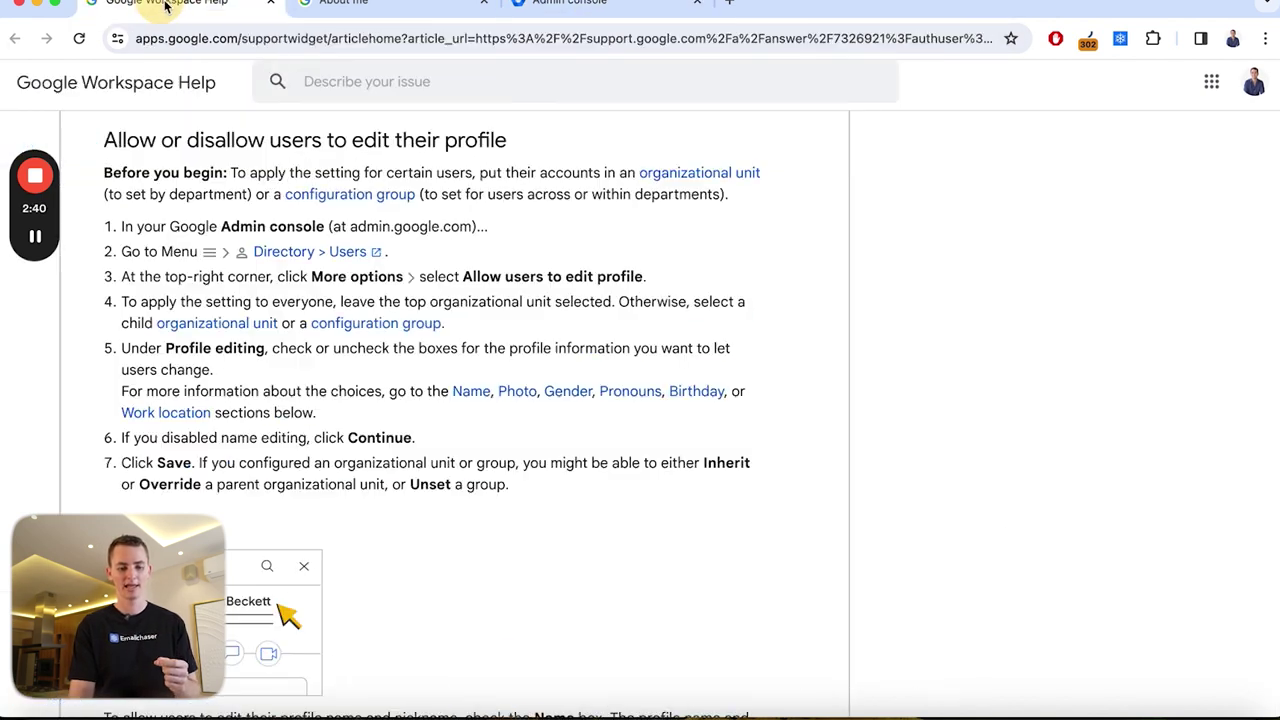
left_click(573, 5)
left_click(114, 189)
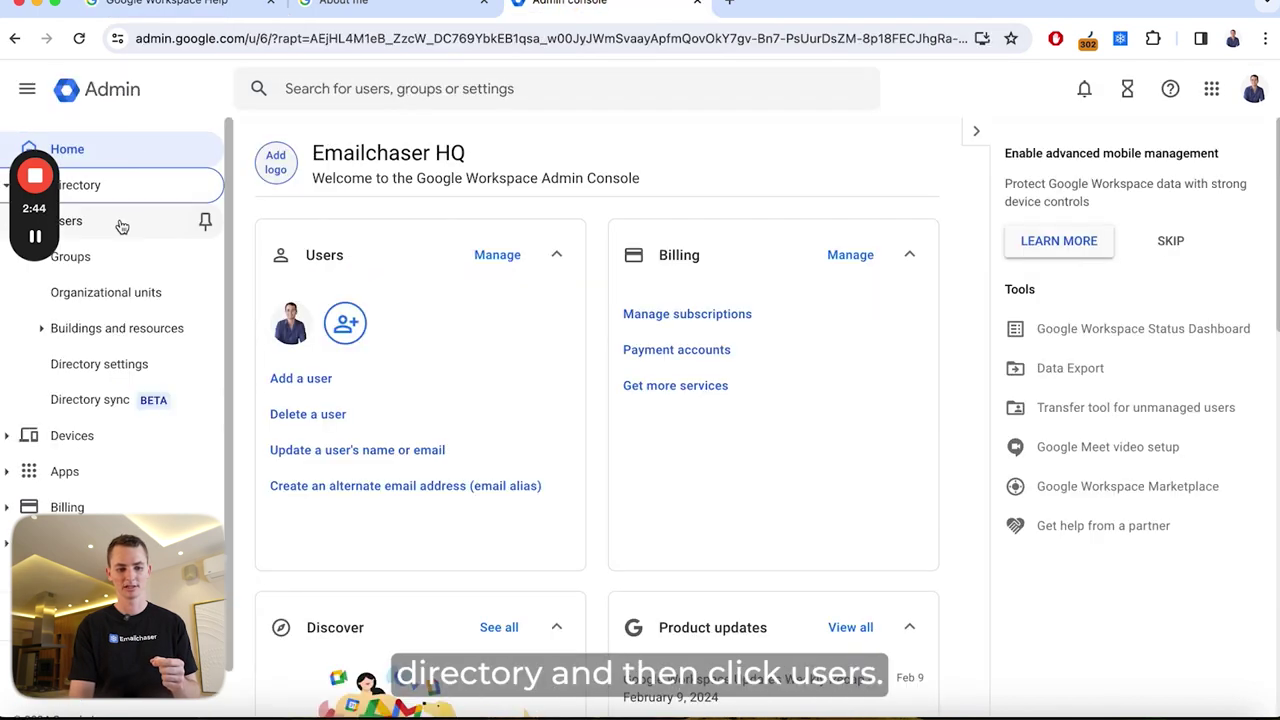
Step: Open the Directory users list, glancing at the About me page and help article
left_click(121, 224)
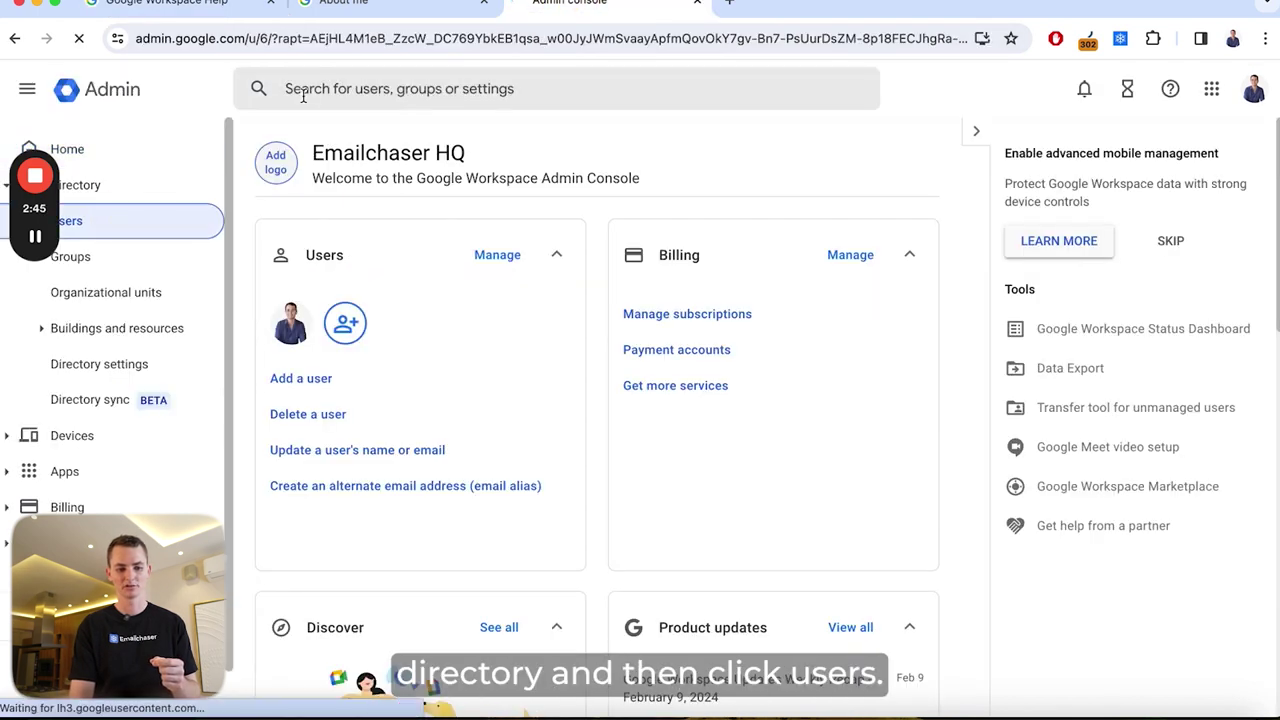
left_click(385, 8)
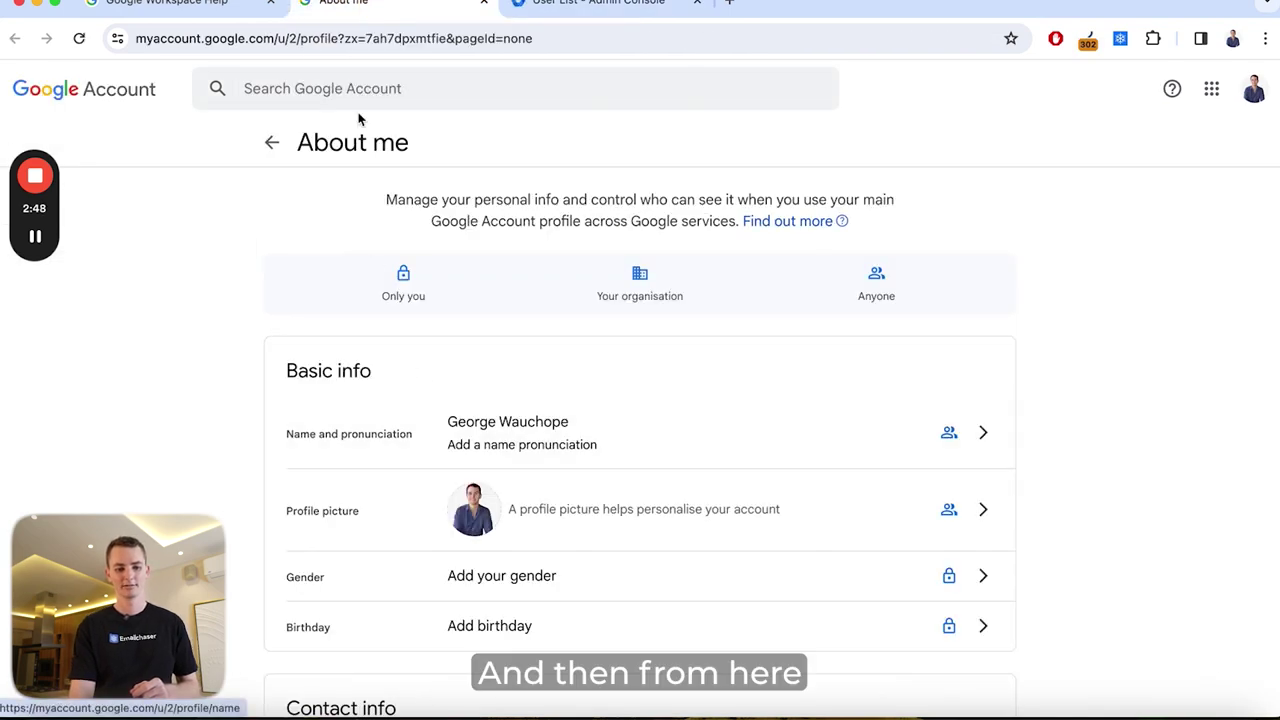
left_click(180, 5)
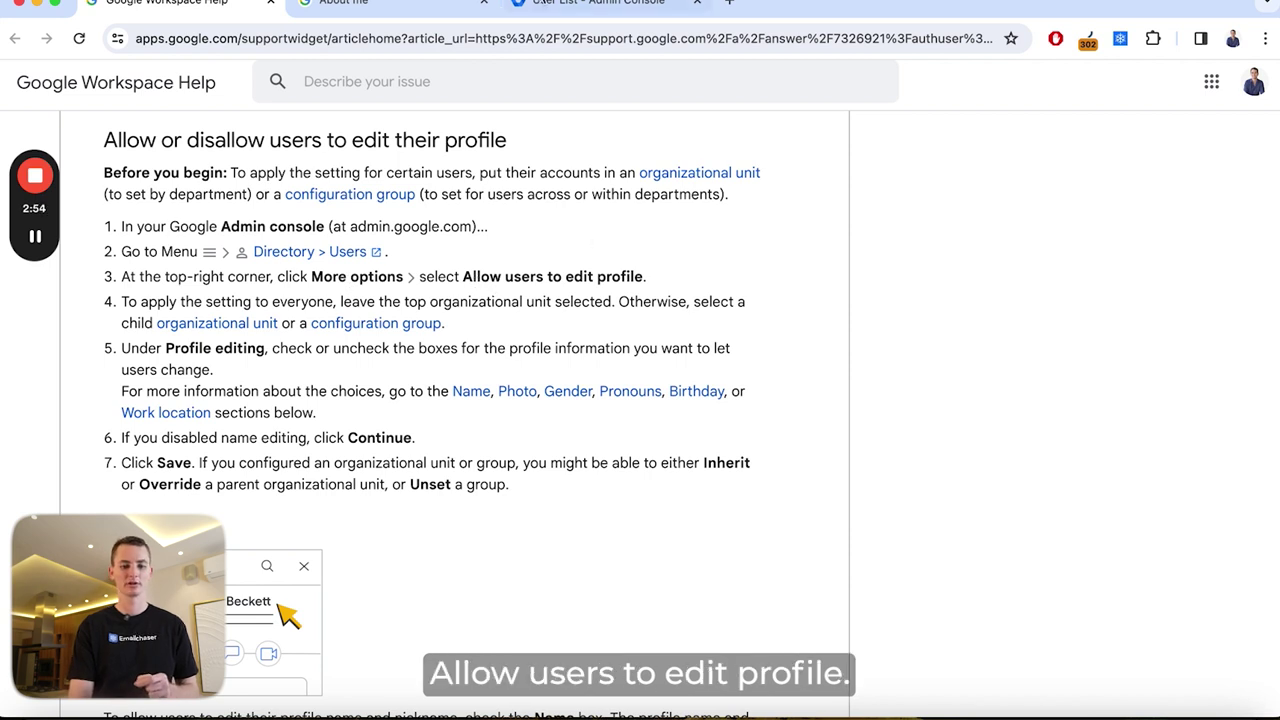
left_click(598, 3)
Step: Open 'Allow users to edit profile' from More options, cross-checking help steps 4 and 5
left_click(860, 196)
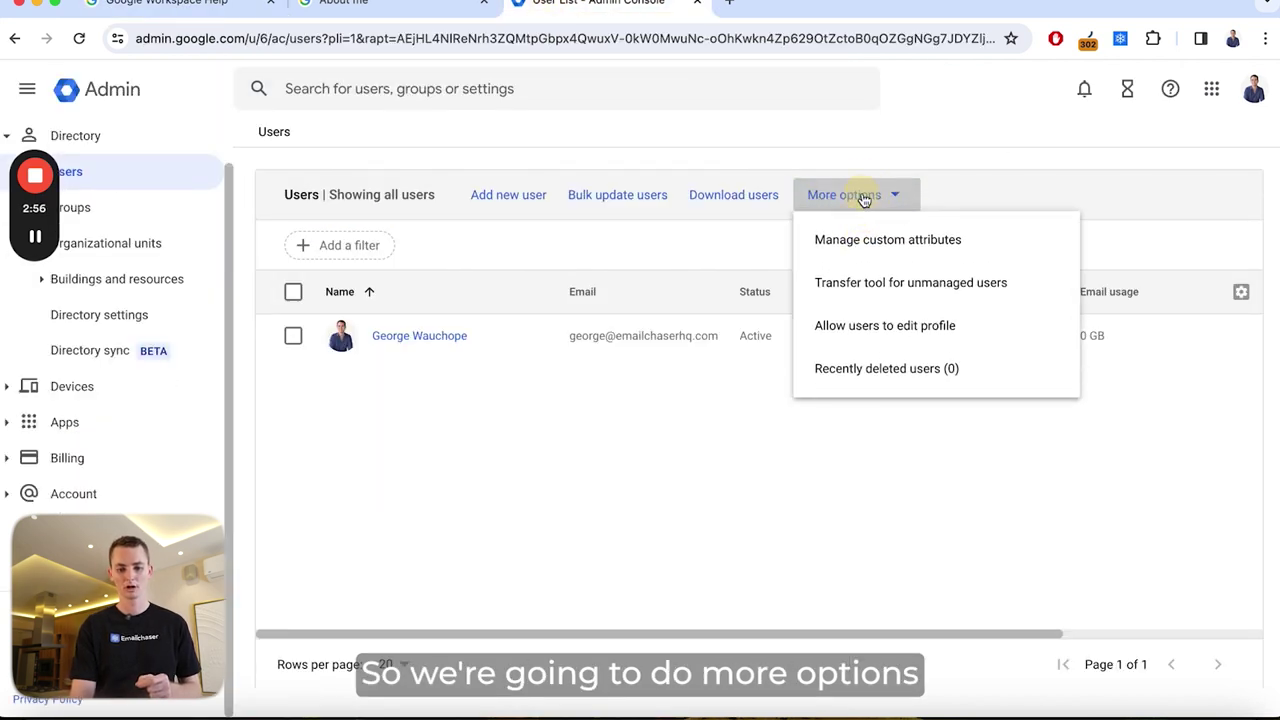
left_click(890, 328)
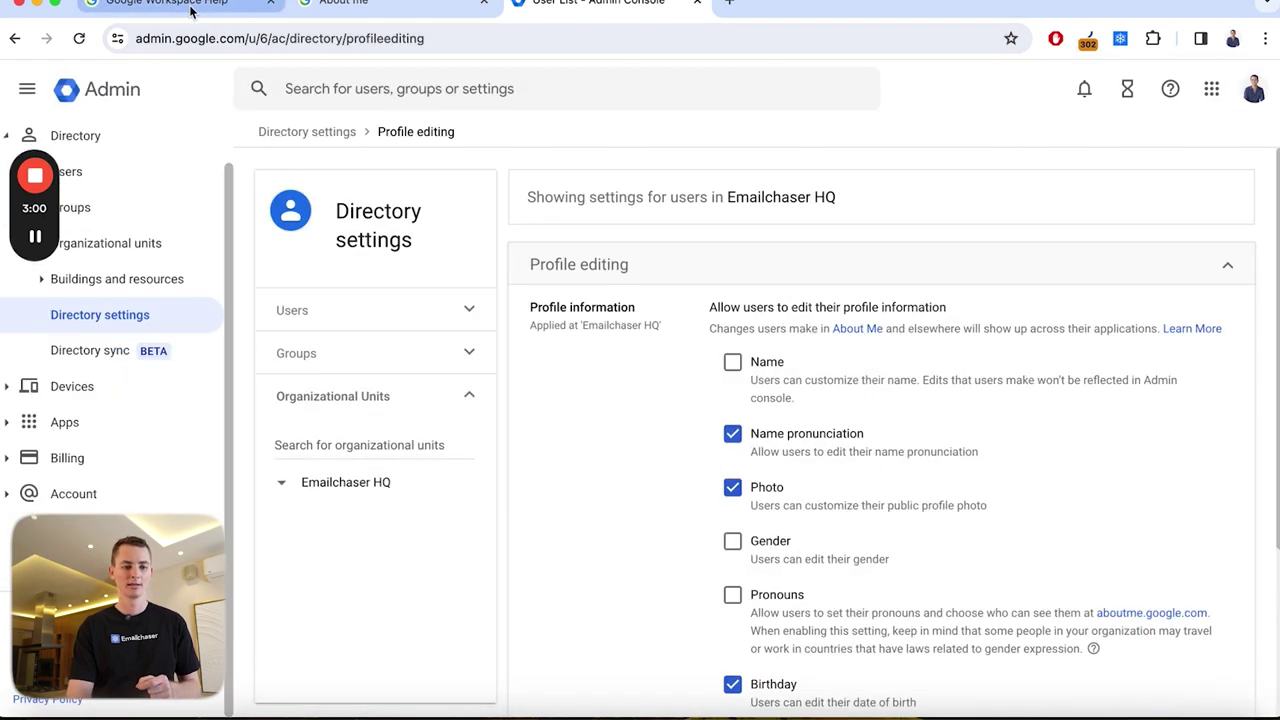
left_click(191, 8)
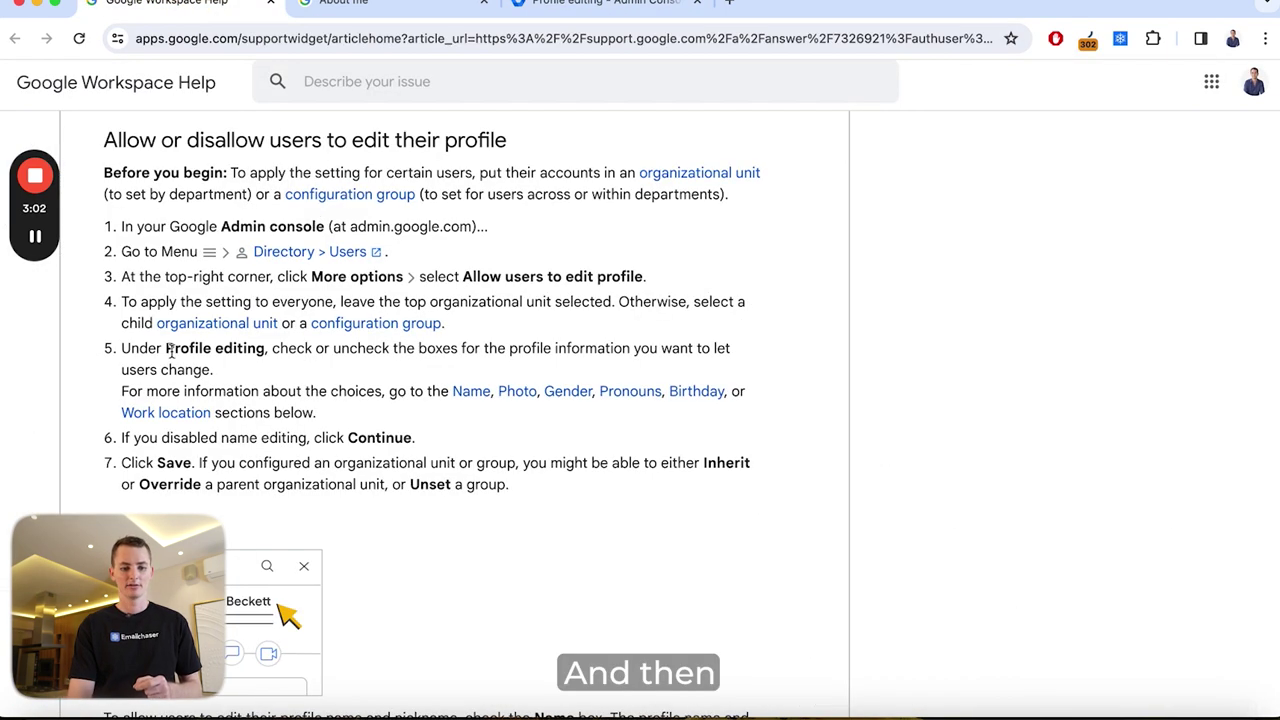
left_click_drag(122, 302, 240, 372)
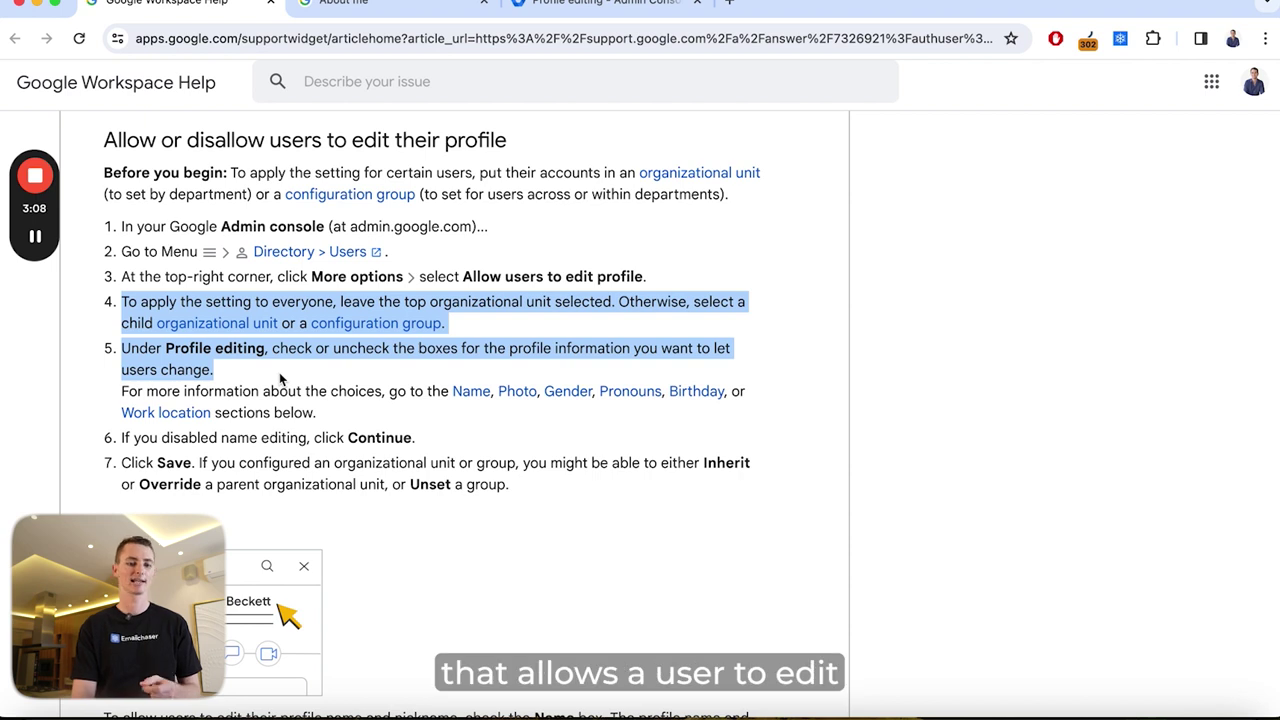
left_click(600, 5)
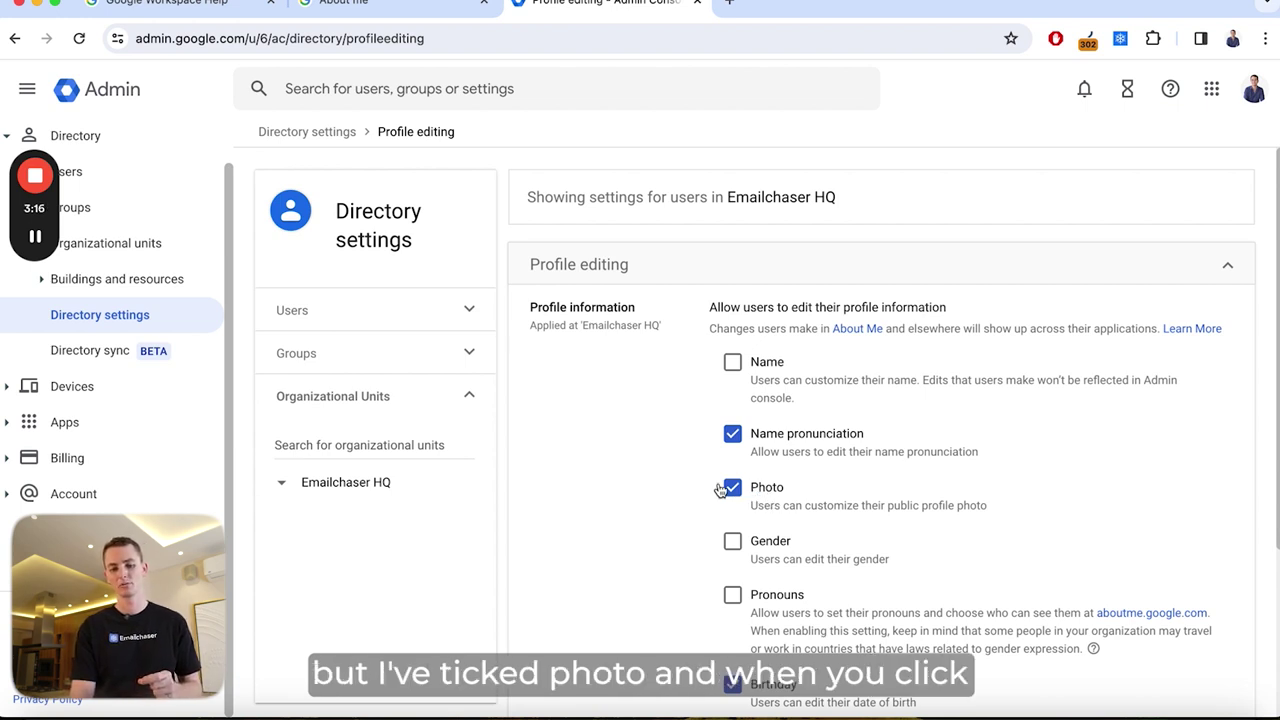
Step: Confirm Photo is allowed under Profile editing, then go to the About me page
scroll(773, 495, "down", 5)
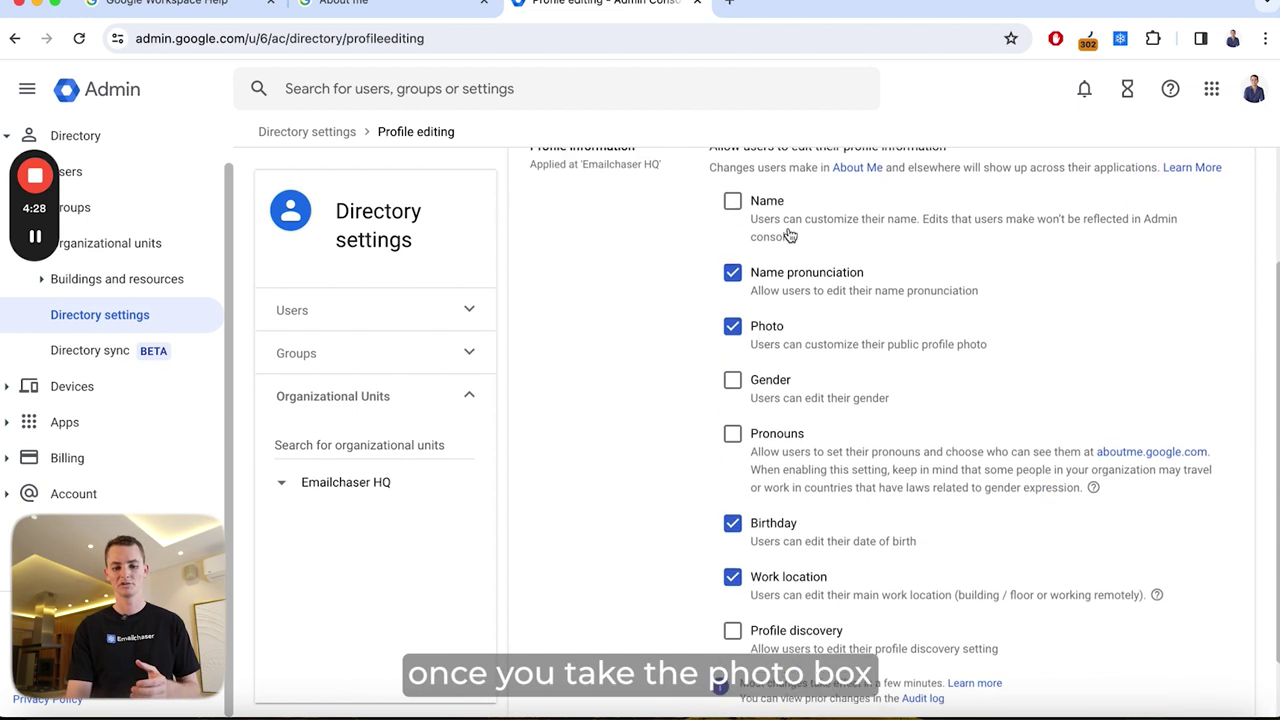
scroll(735, 330, "down", 1)
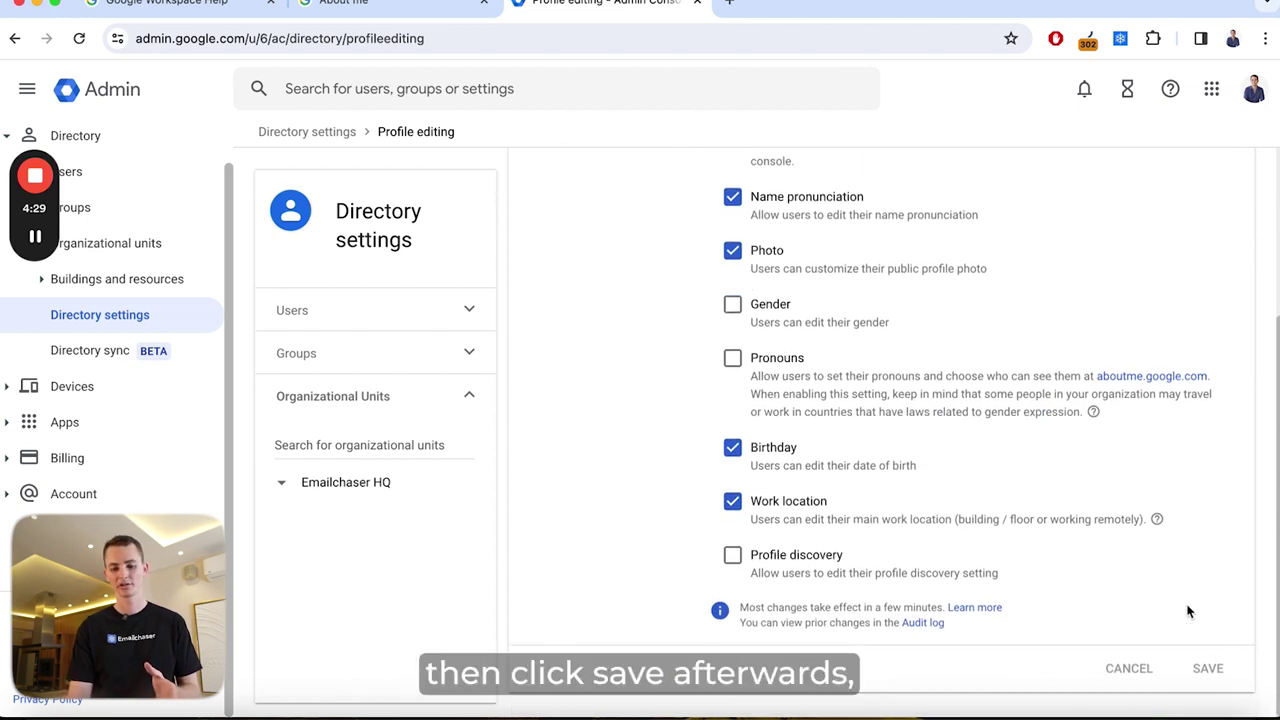
scroll(922, 407, "up", 3)
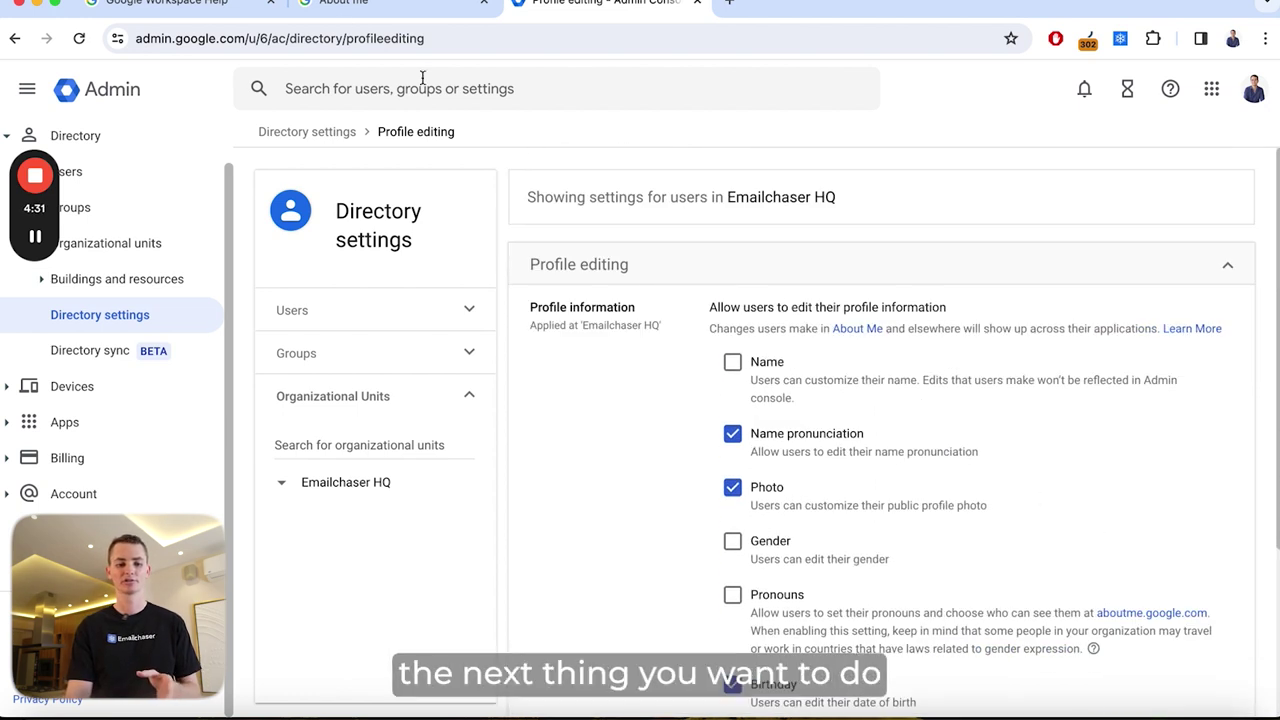
left_click(369, 6)
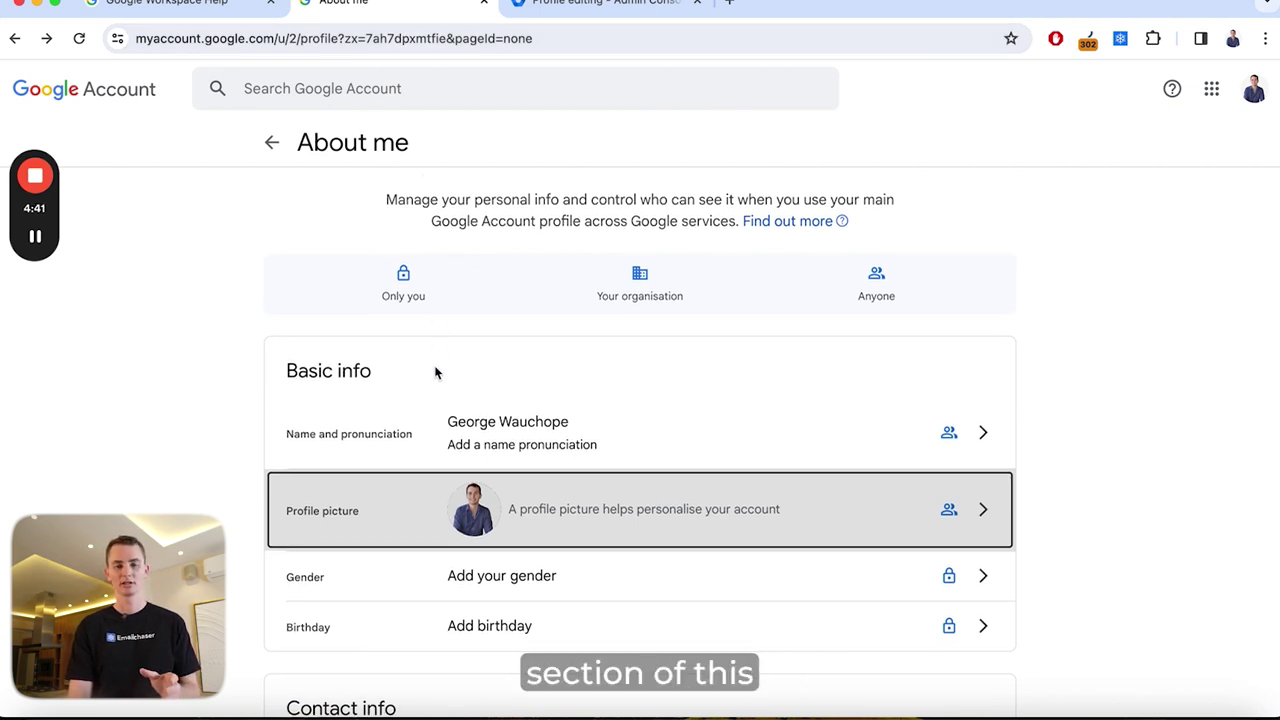
scroll(435, 372, "down", 2)
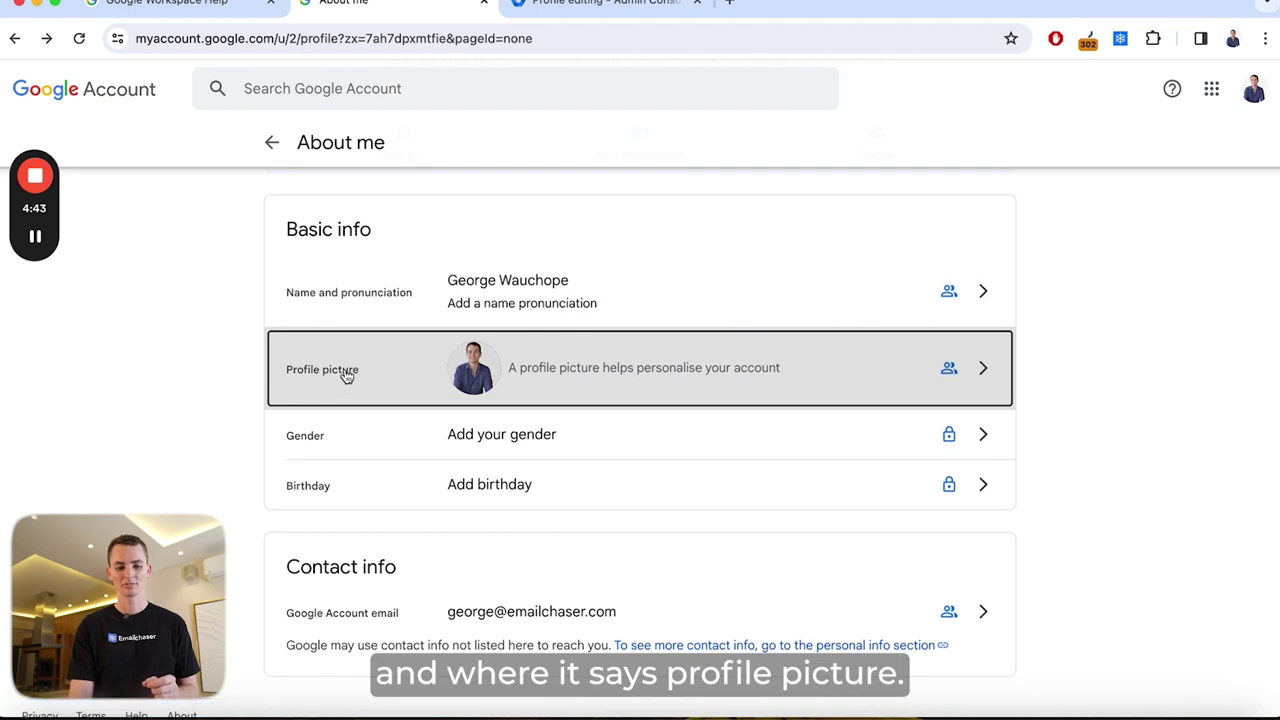
left_click(852, 372)
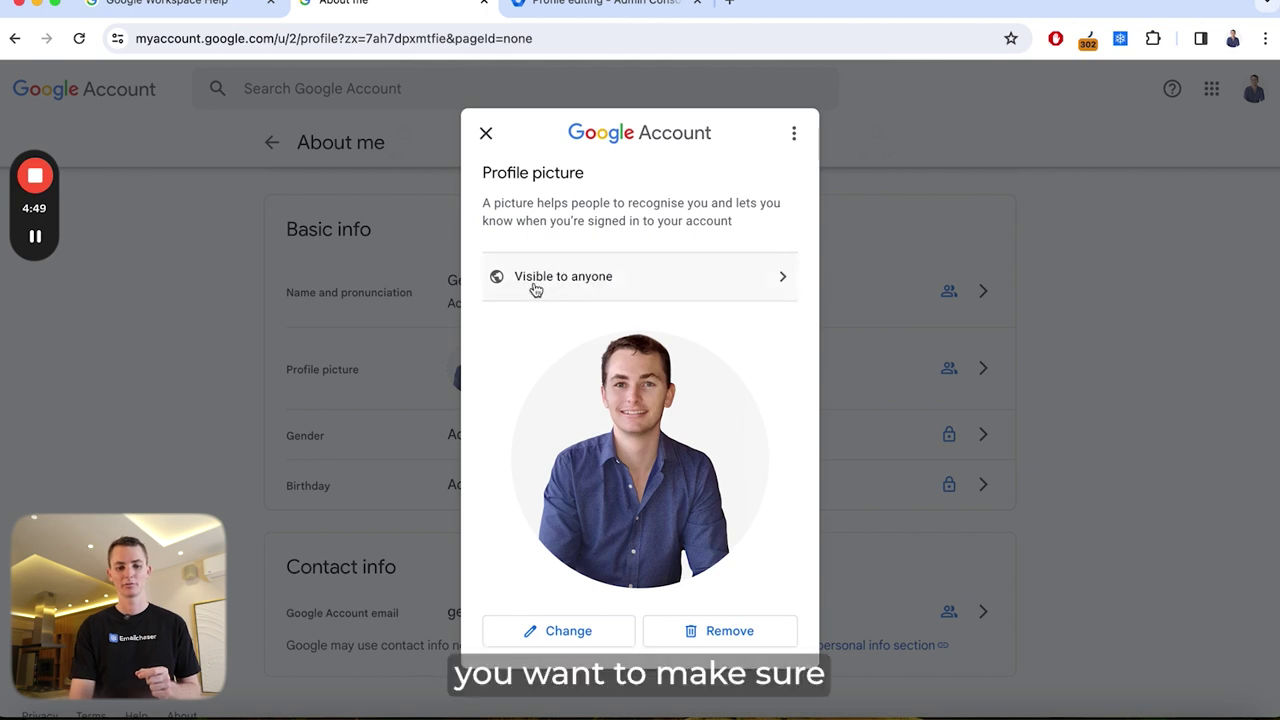
left_click(584, 287)
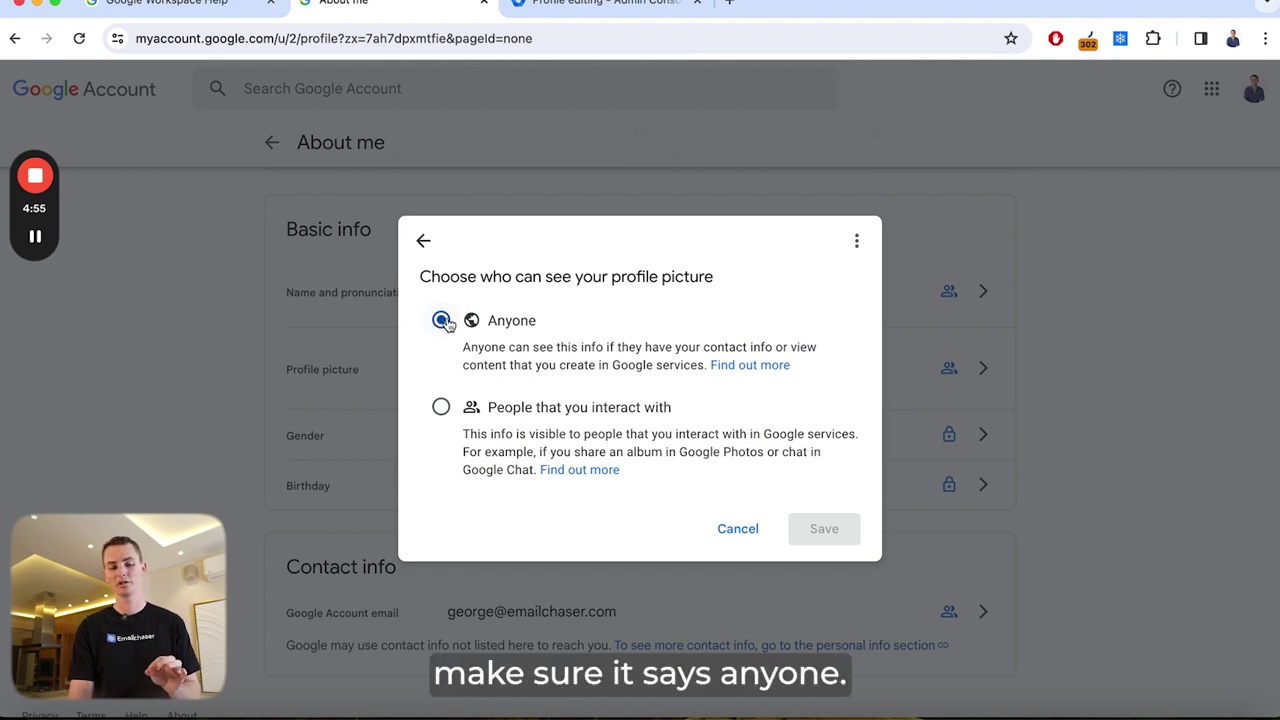
left_click(423, 242)
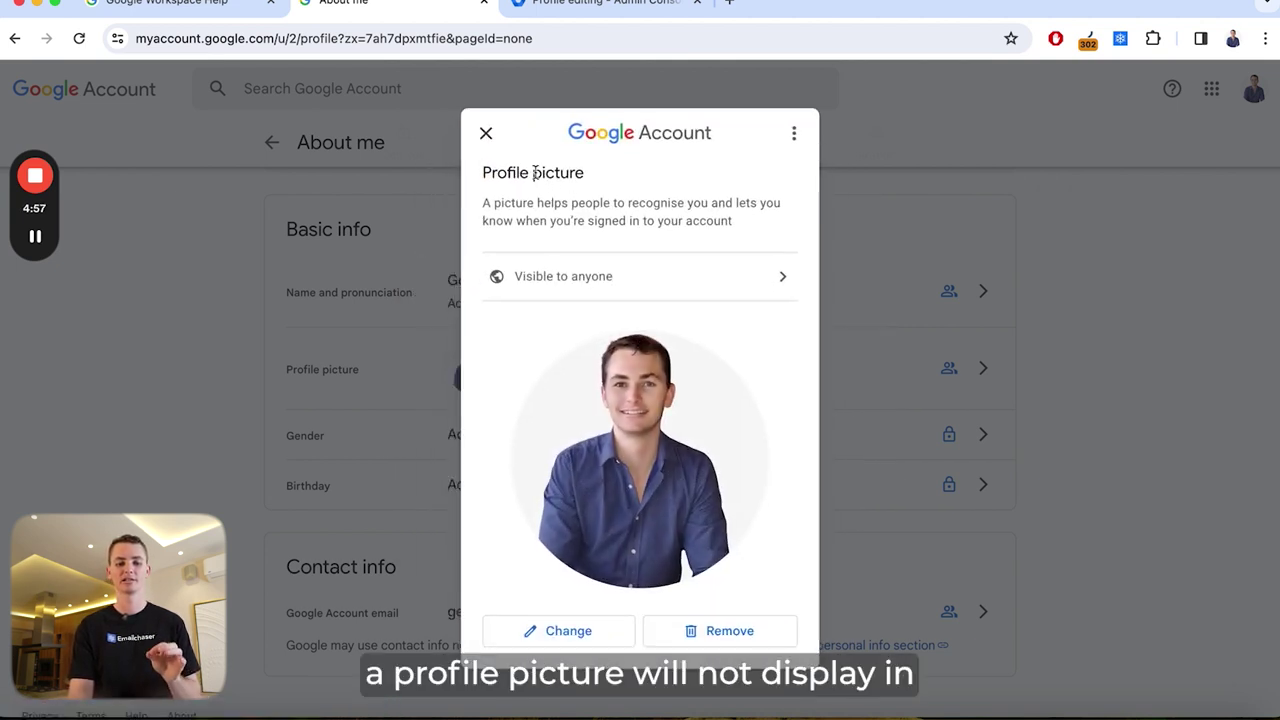
left_click(486, 133)
left_click(660, 365)
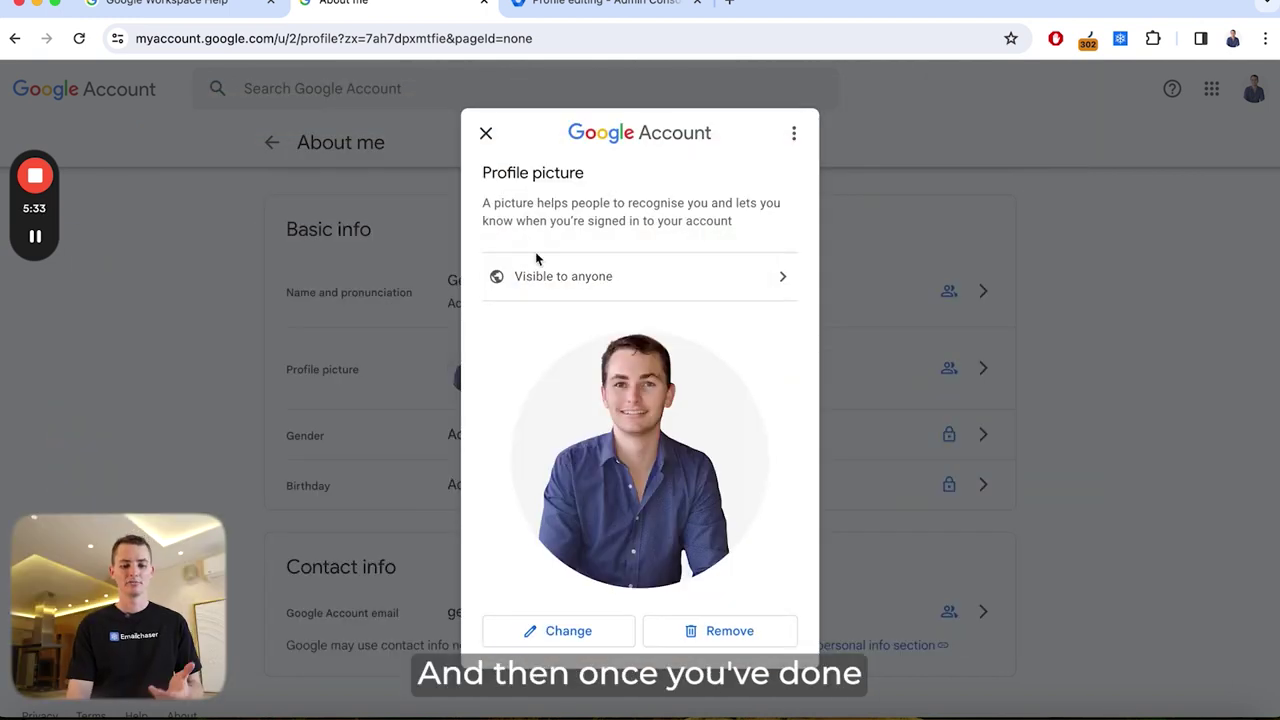
left_click(487, 131)
scroll(650, 208, "up", 1)
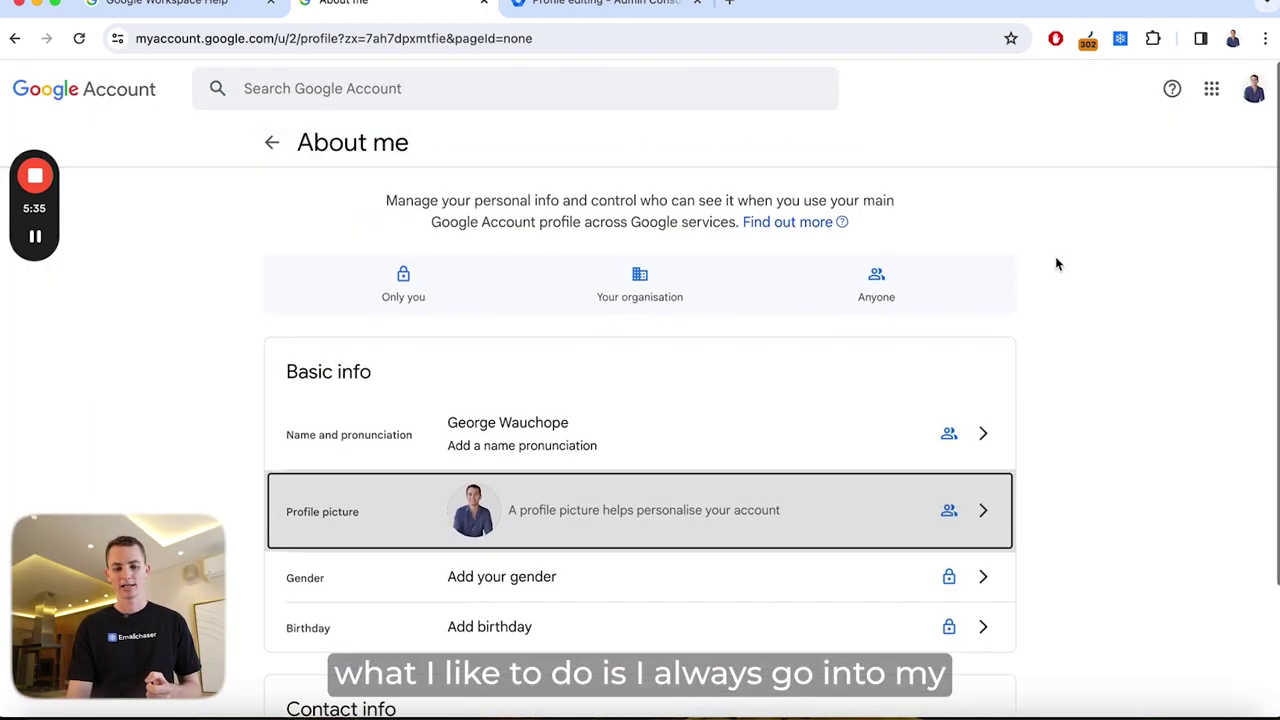
Step: Click a blank area of the About me page
left_click(1051, 259)
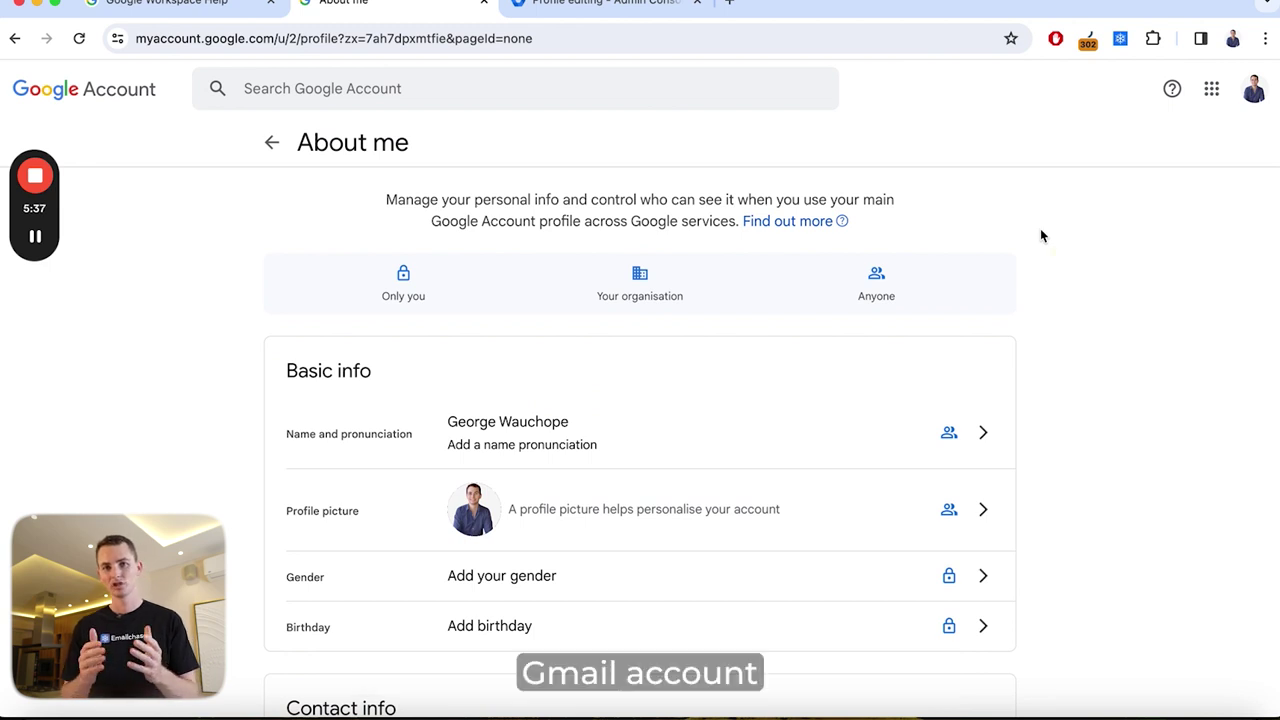